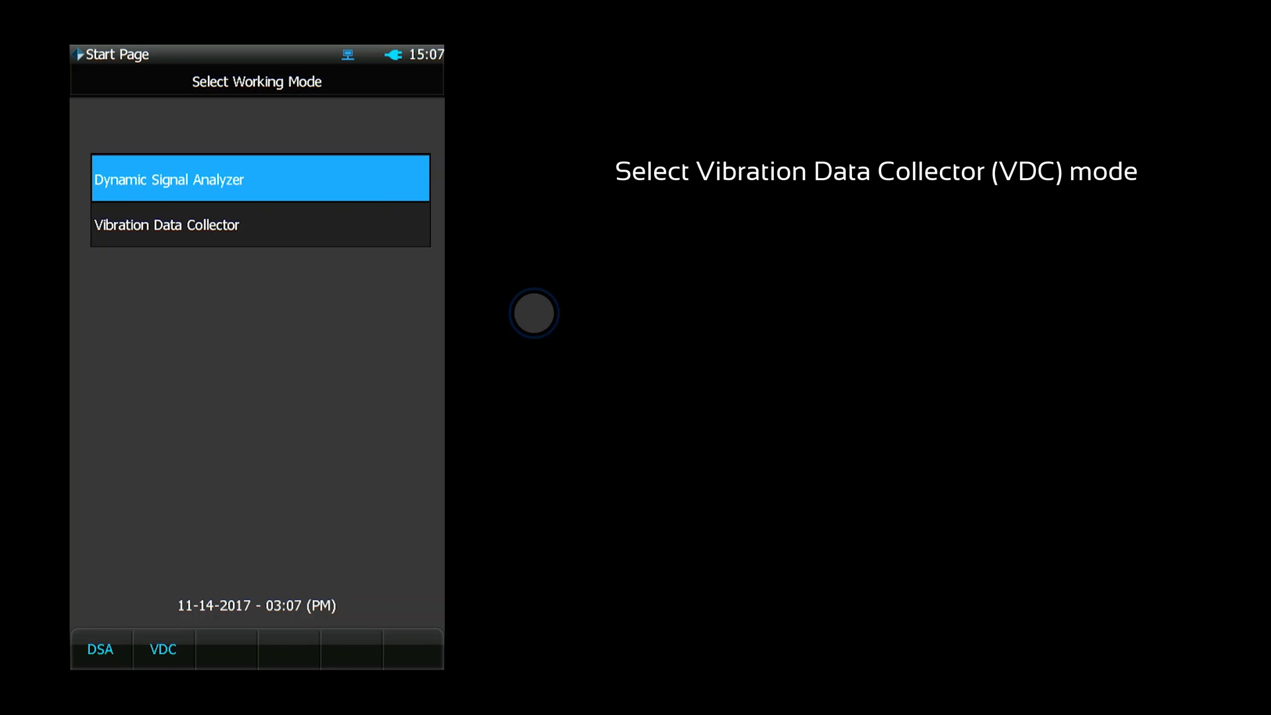
Step: Enter Vibration Data Collector mode and activate the Tri-Axis Meaurement entry under Machine 1, point 1 in the Whole Route
click(331, 226)
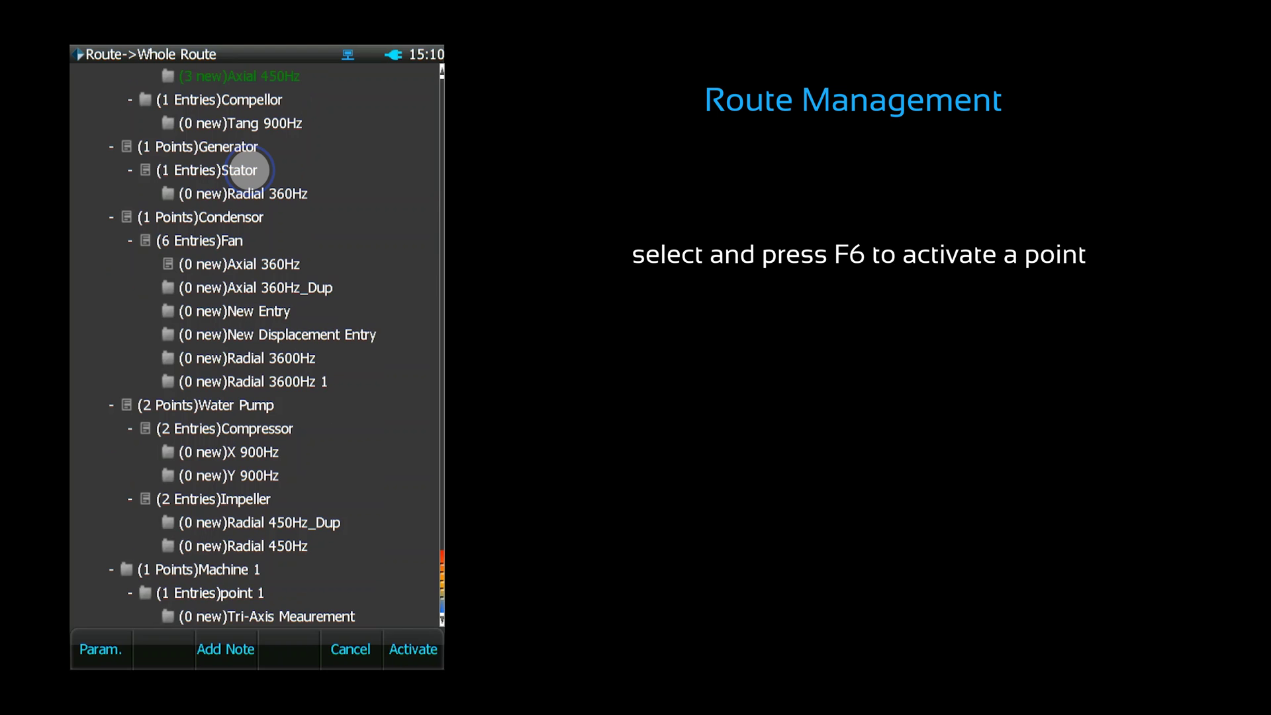
key(Down)
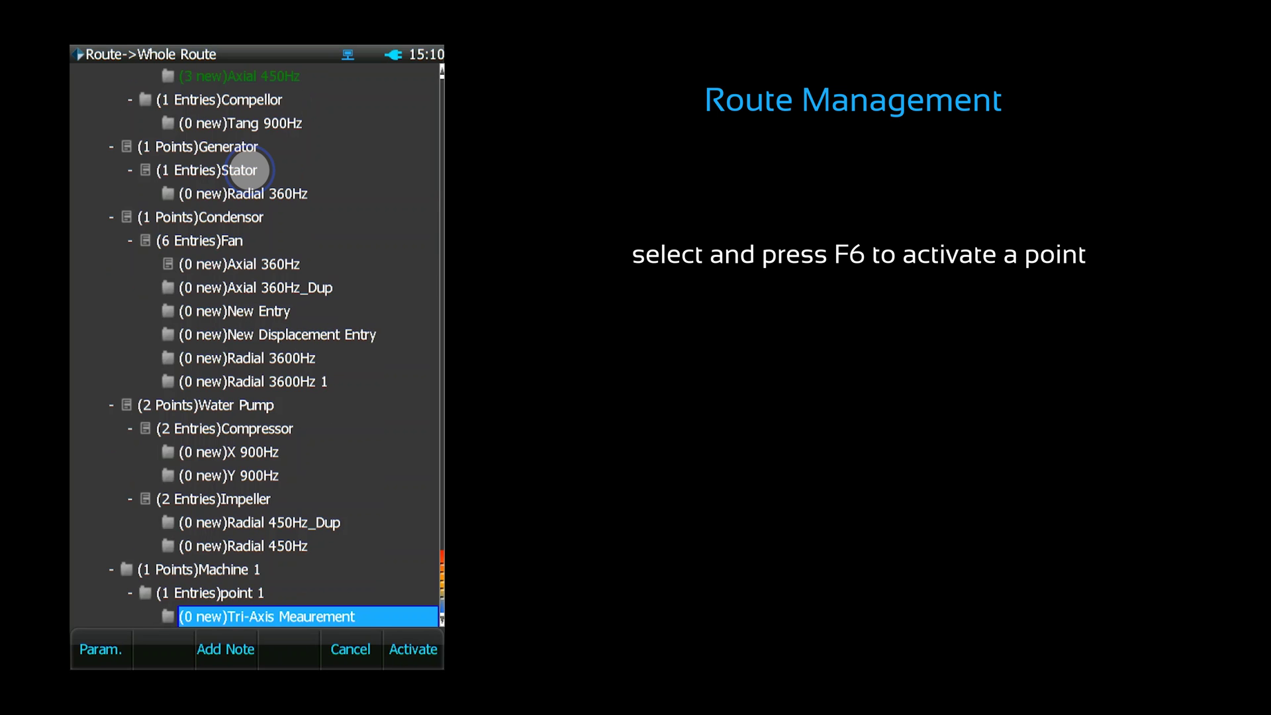
key(F6)
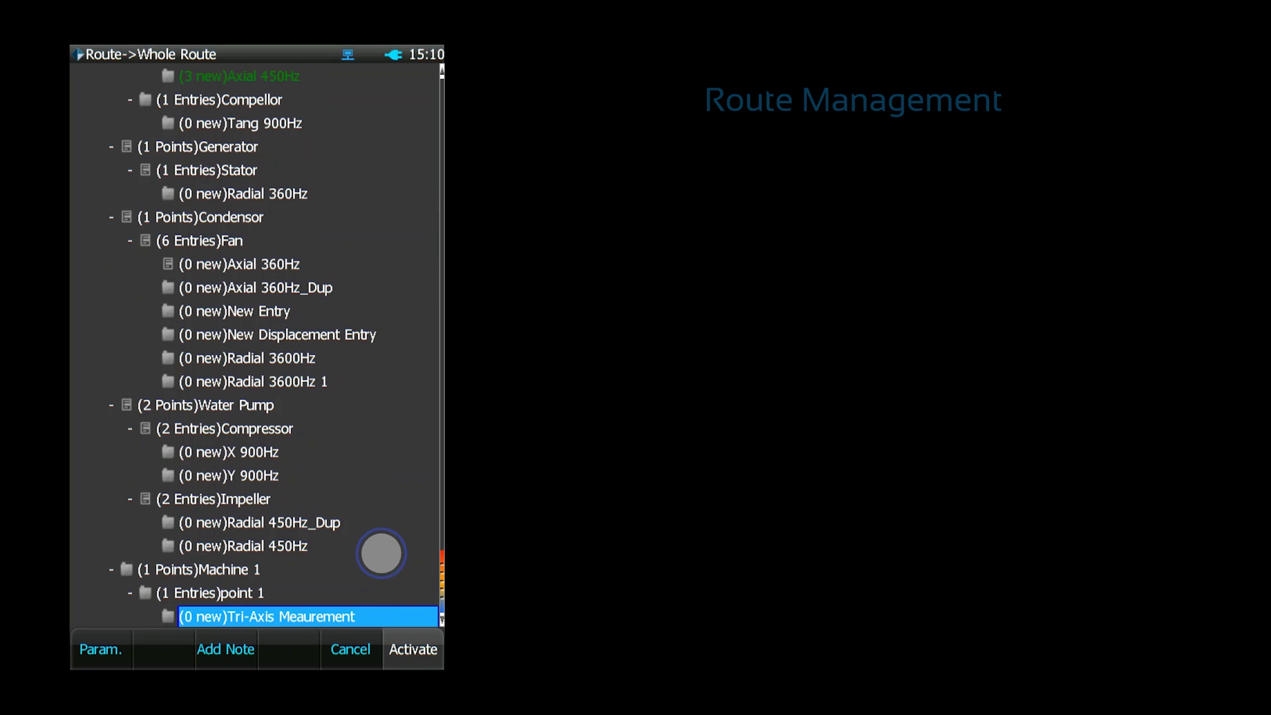
click(413, 650)
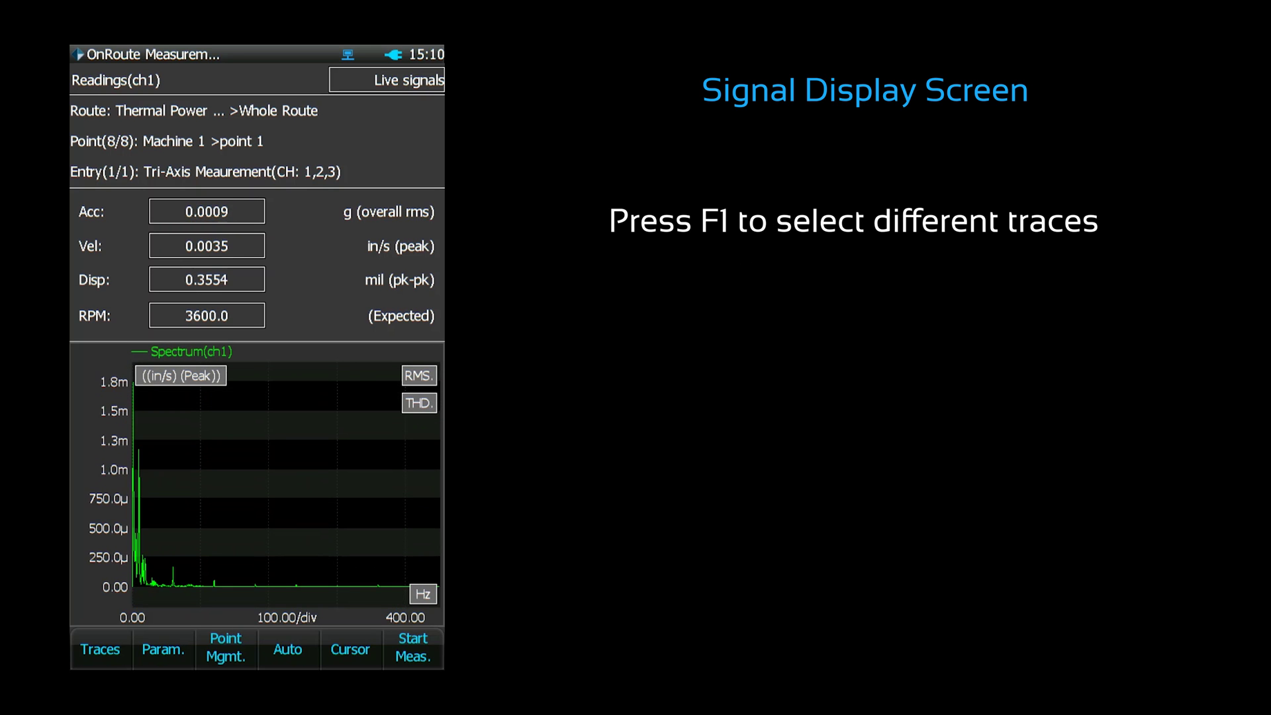
Step: Display the Readings+Spectrum traces and set the saving option to Manual Save and Manual Advance
click(101, 649)
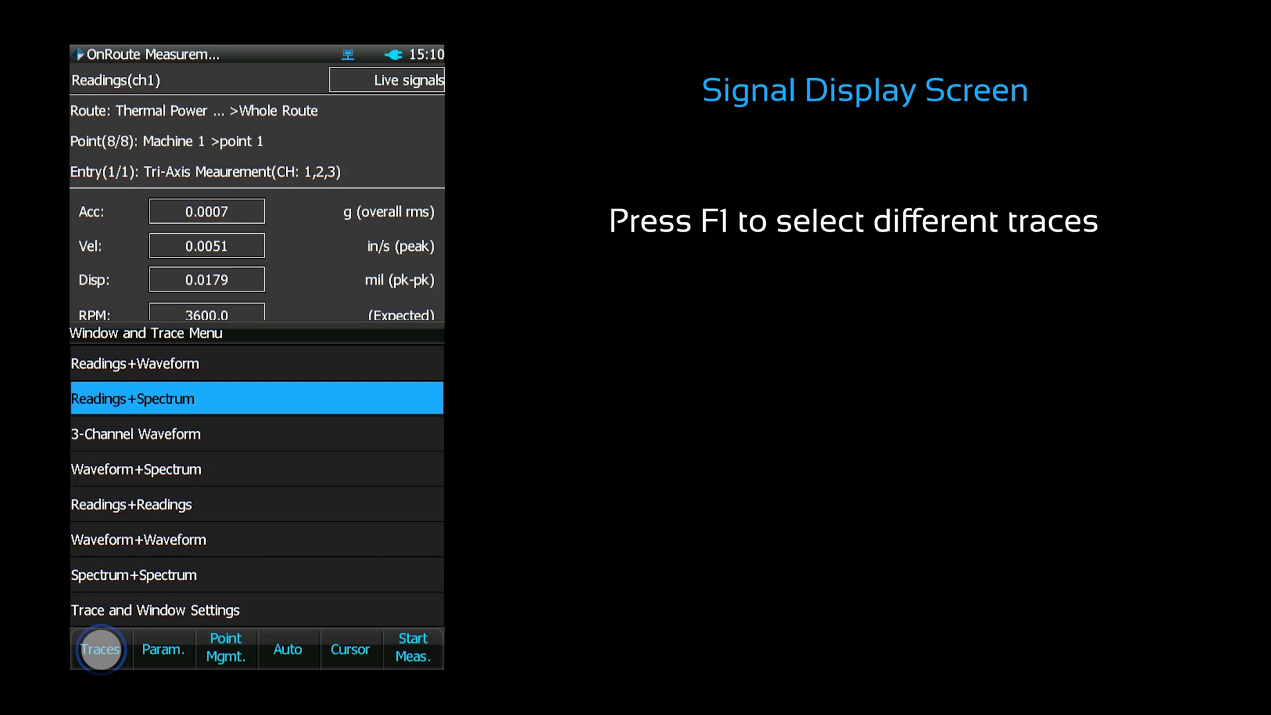
click(300, 400)
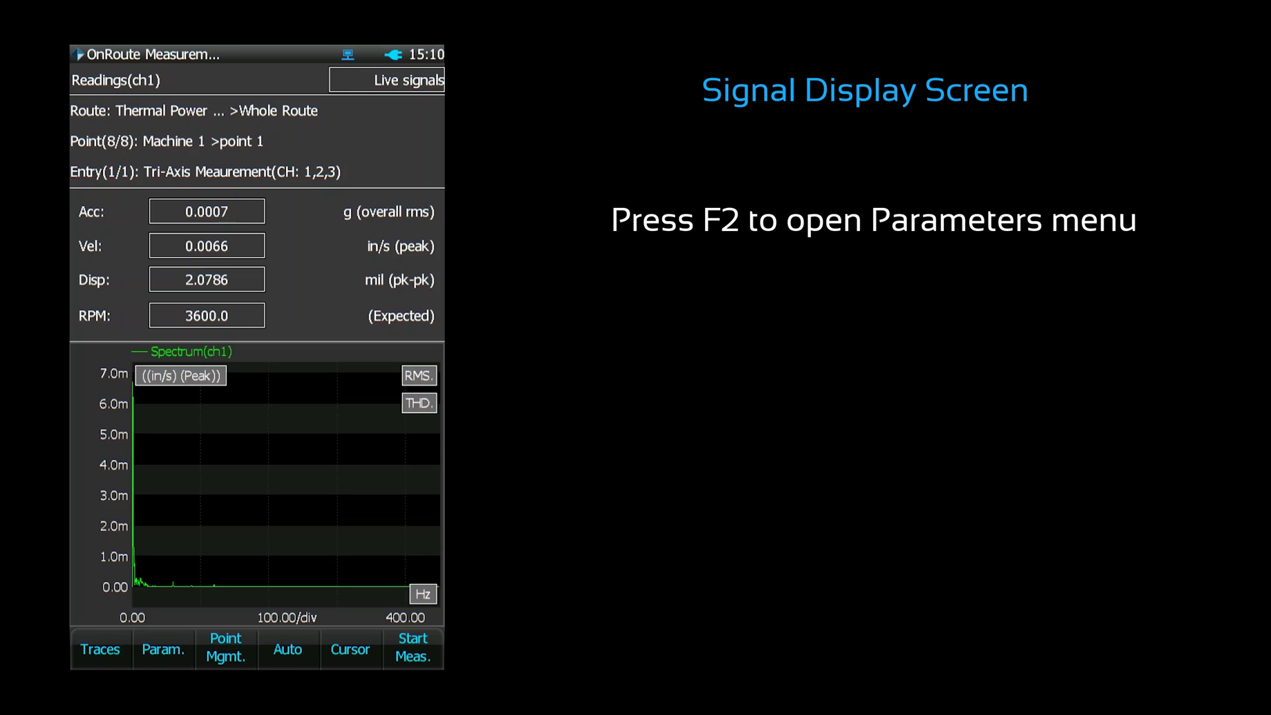
key(F2)
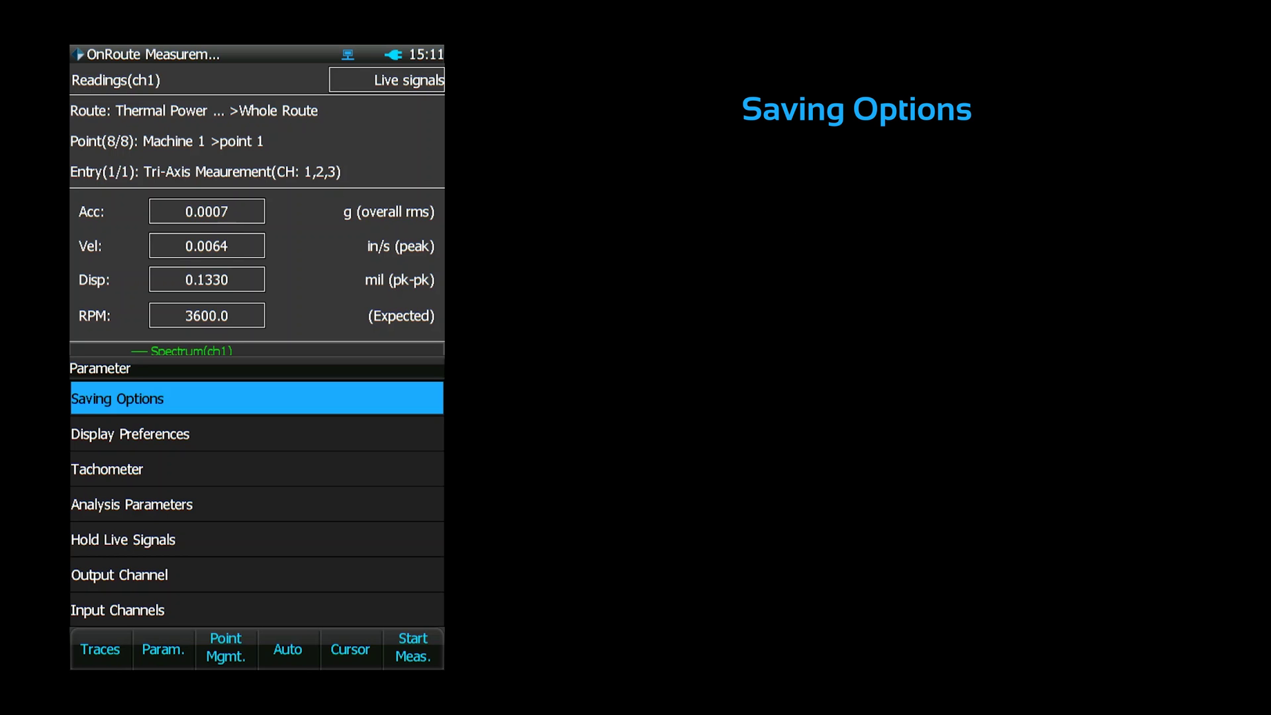
click(321, 401)
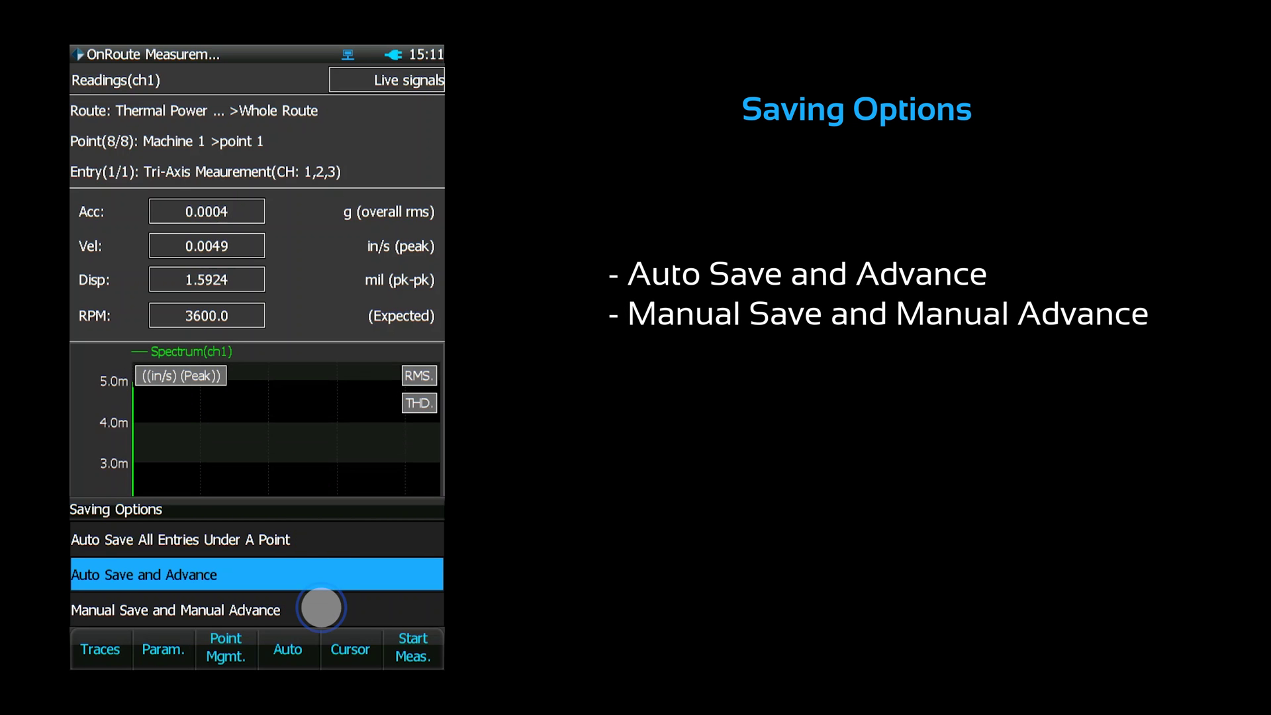
click(321, 607)
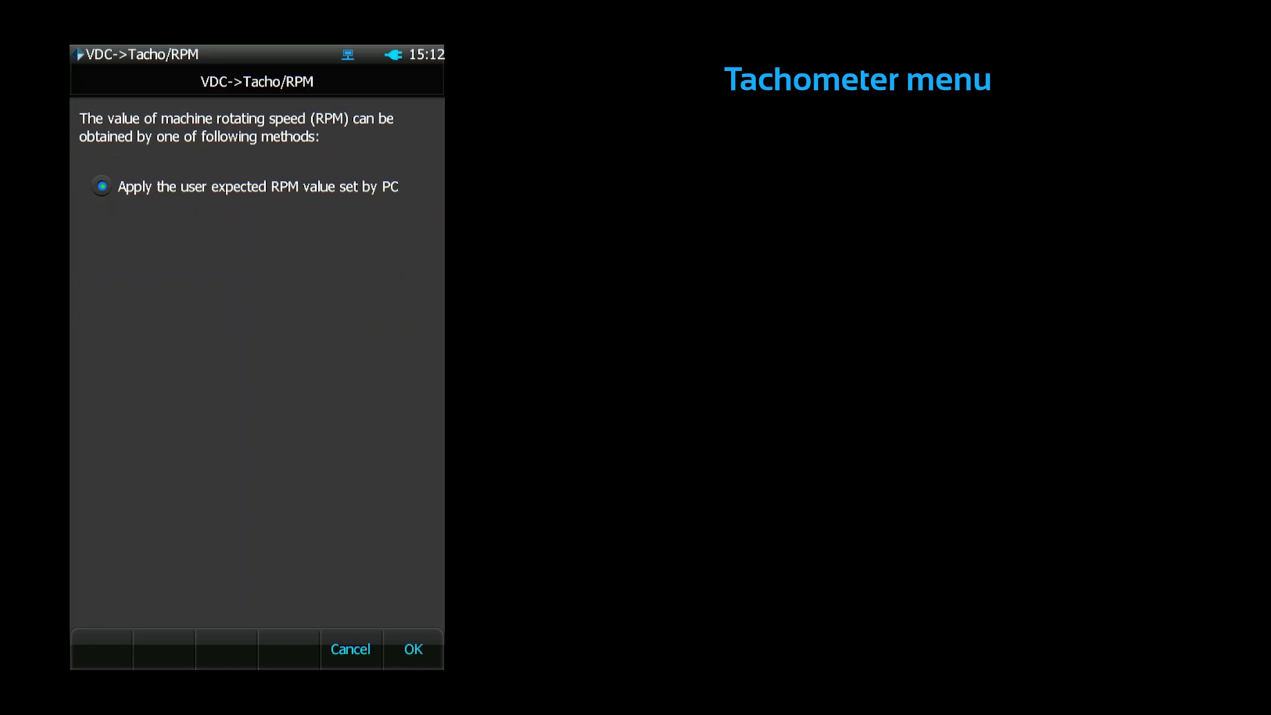
Step: Review the available sources for the machine's RPM value and the analysis parameters of the active entry
click(109, 632)
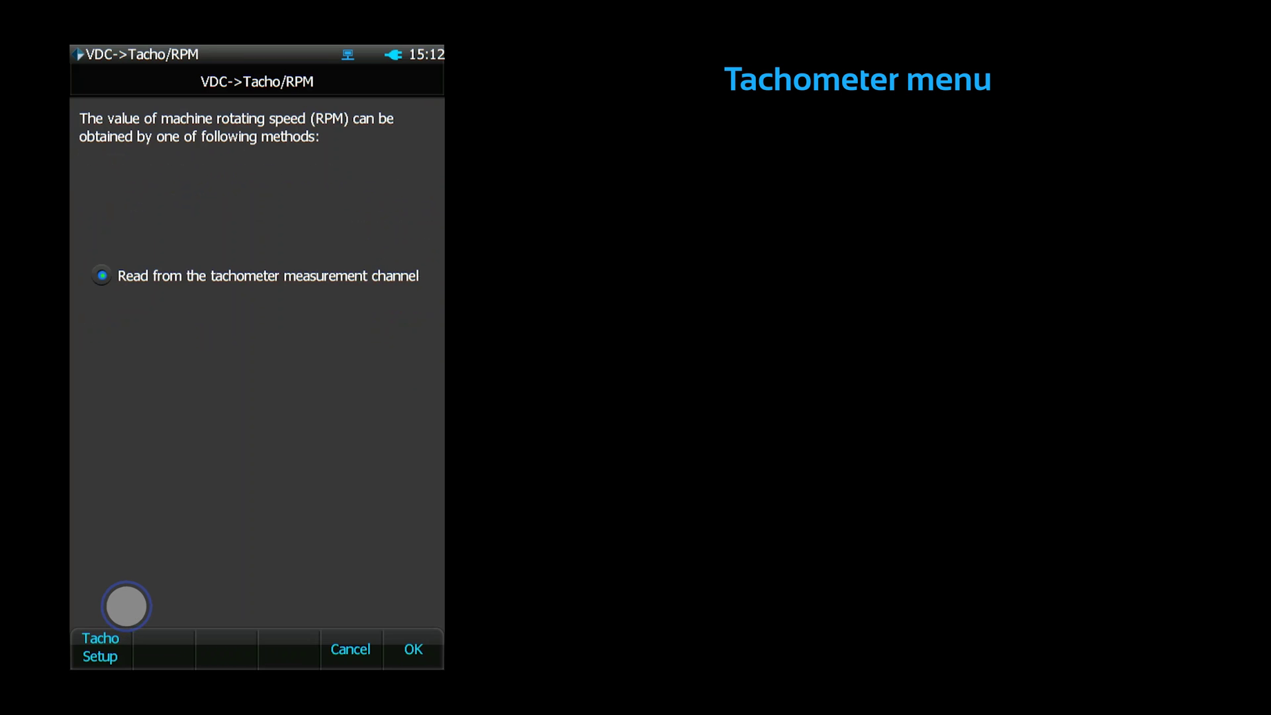
drag(233, 439, 270, 341)
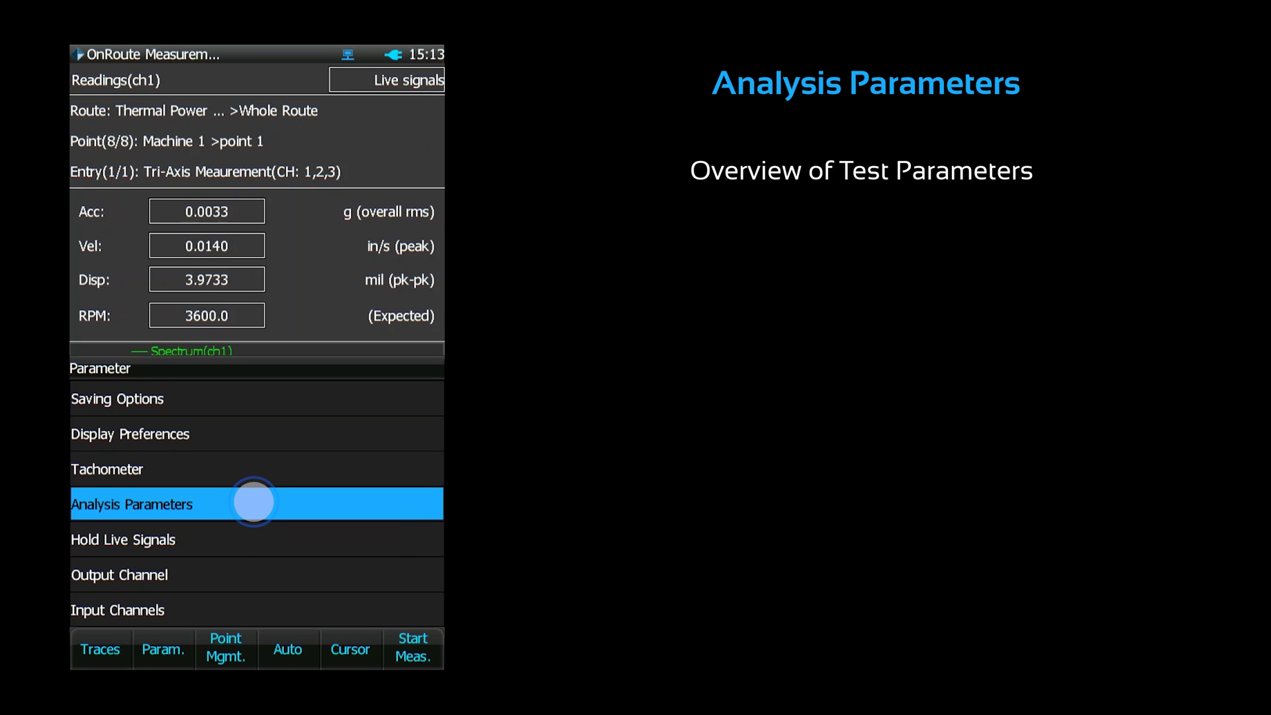
click(253, 500)
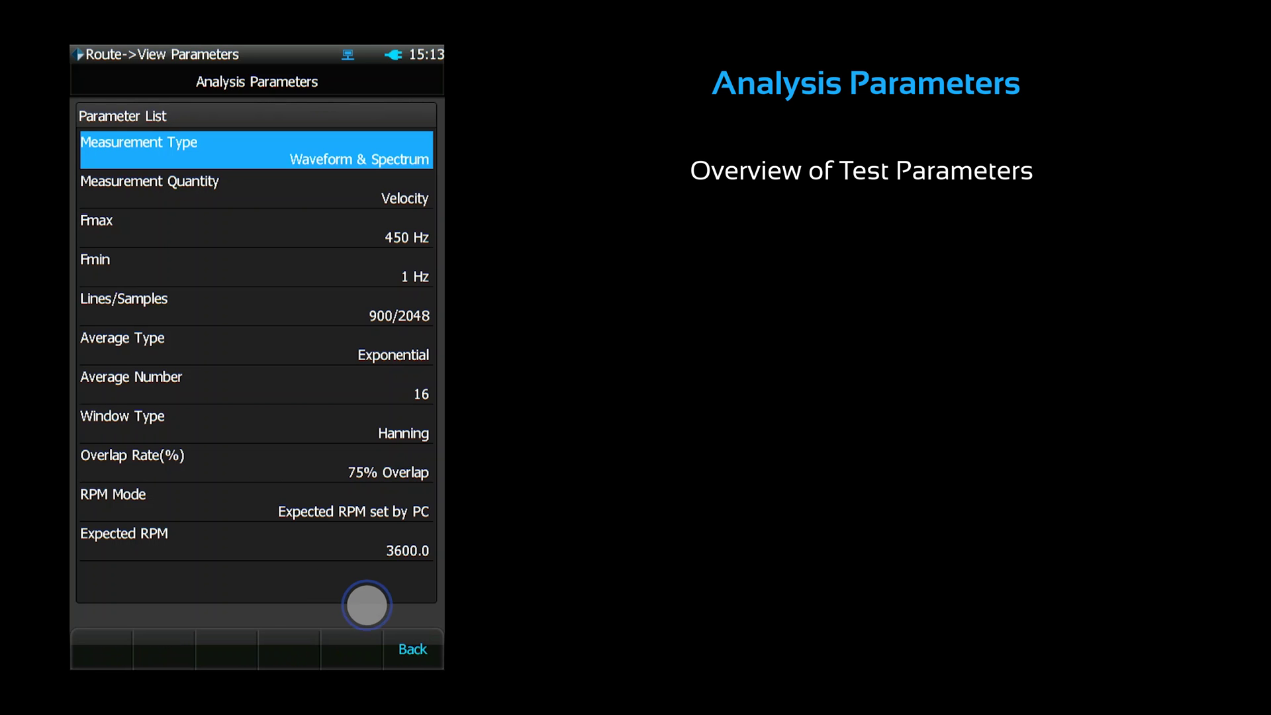
click(412, 648)
Step: Examine the output channel settings and the available output waveforms of the signal generator
click(162, 649)
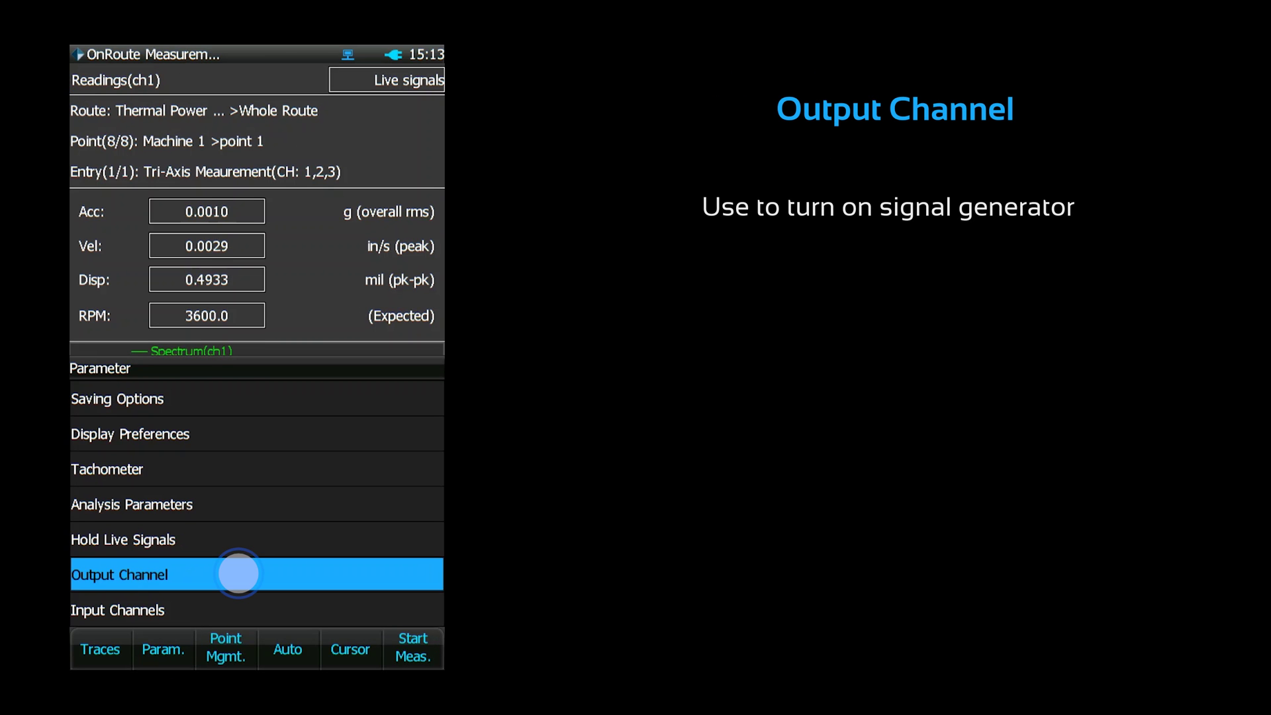
click(238, 574)
click(340, 142)
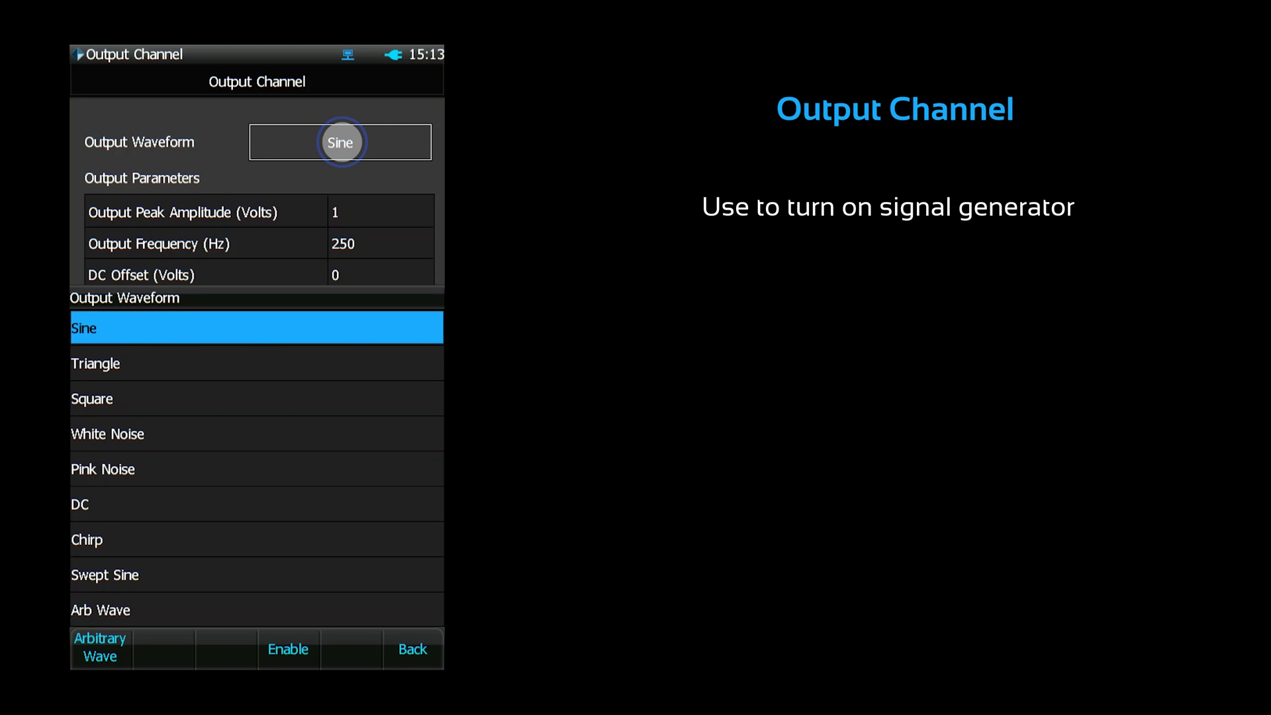
click(412, 649)
Step: Review the input channel table and the sensor status of the channels, and return to the measurement display
click(162, 649)
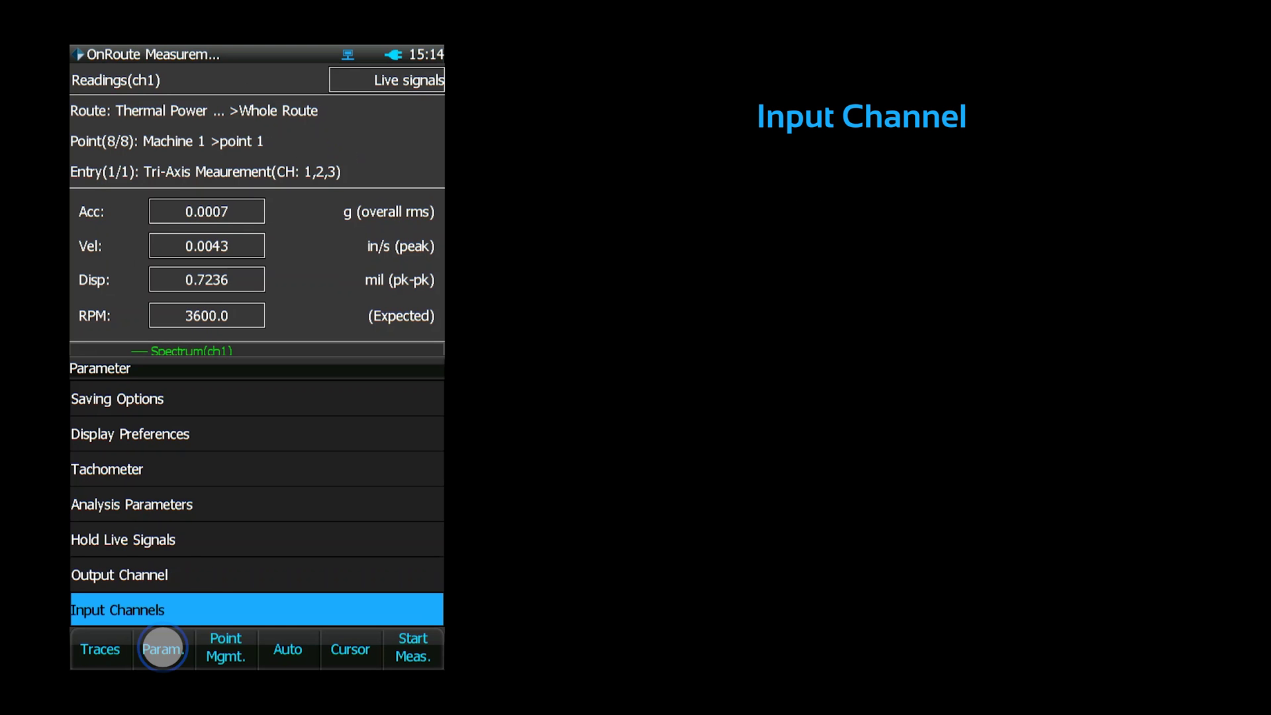
click(213, 607)
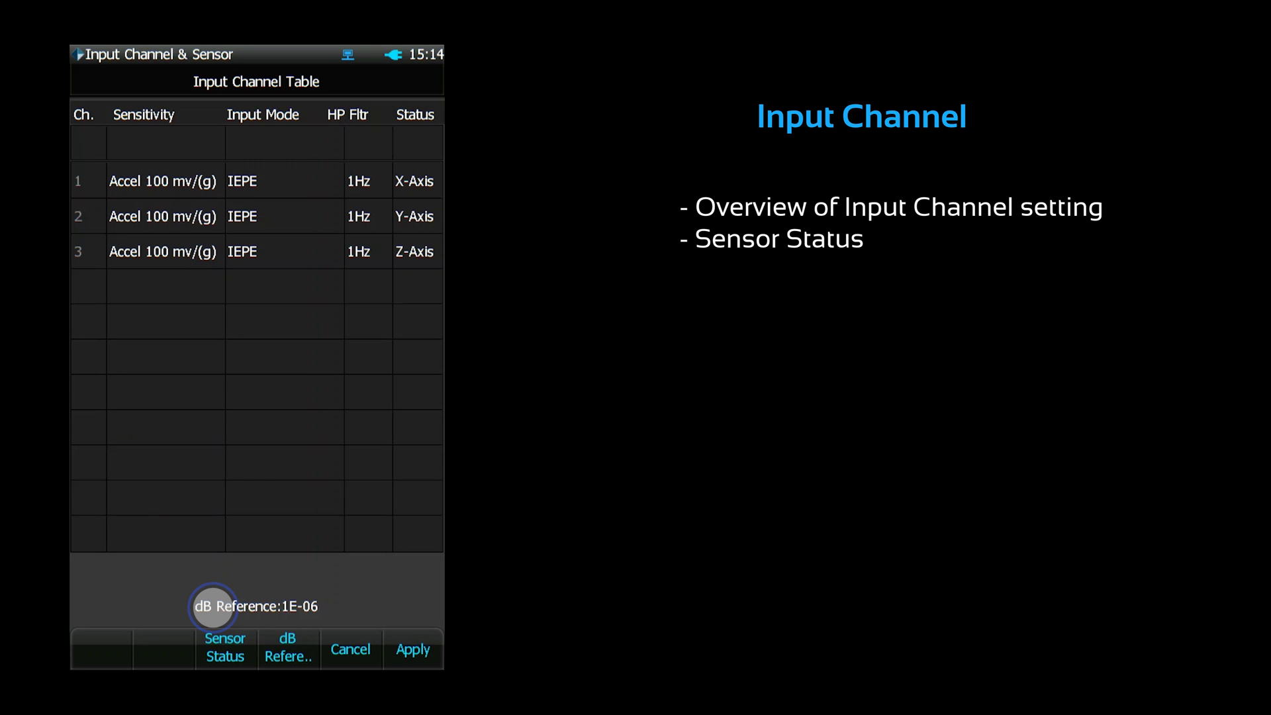
click(224, 647)
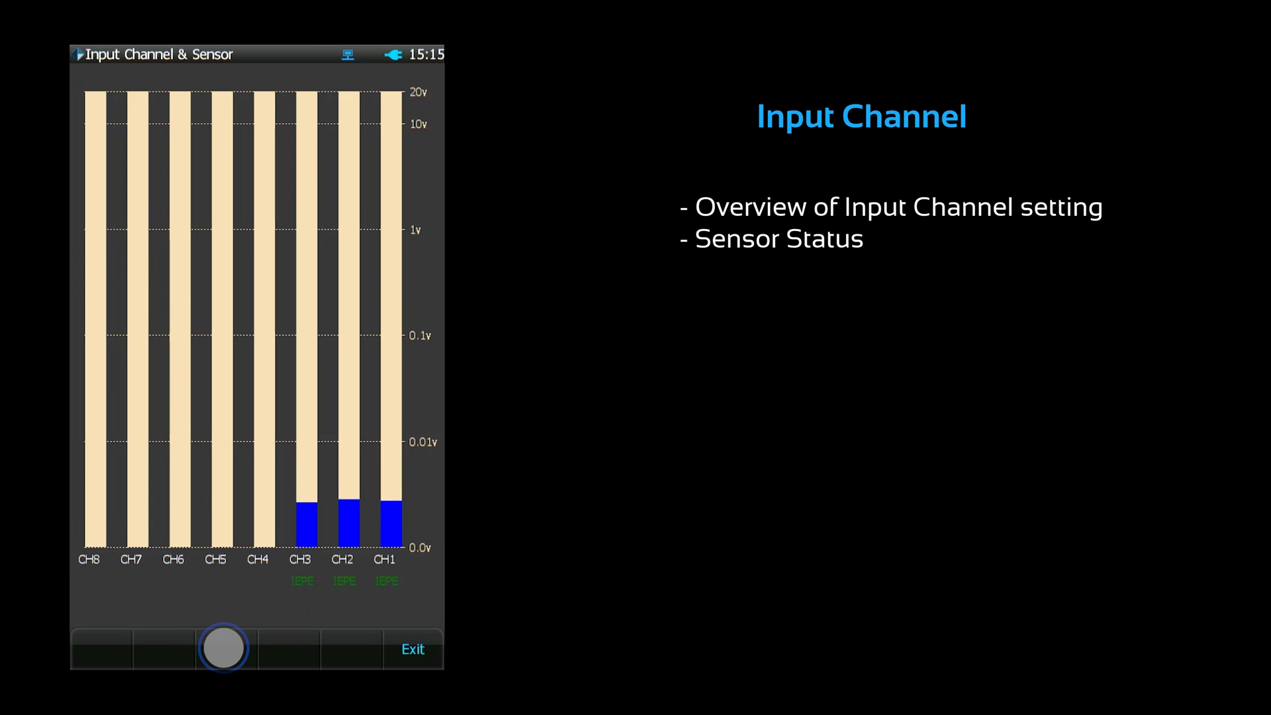
click(413, 649)
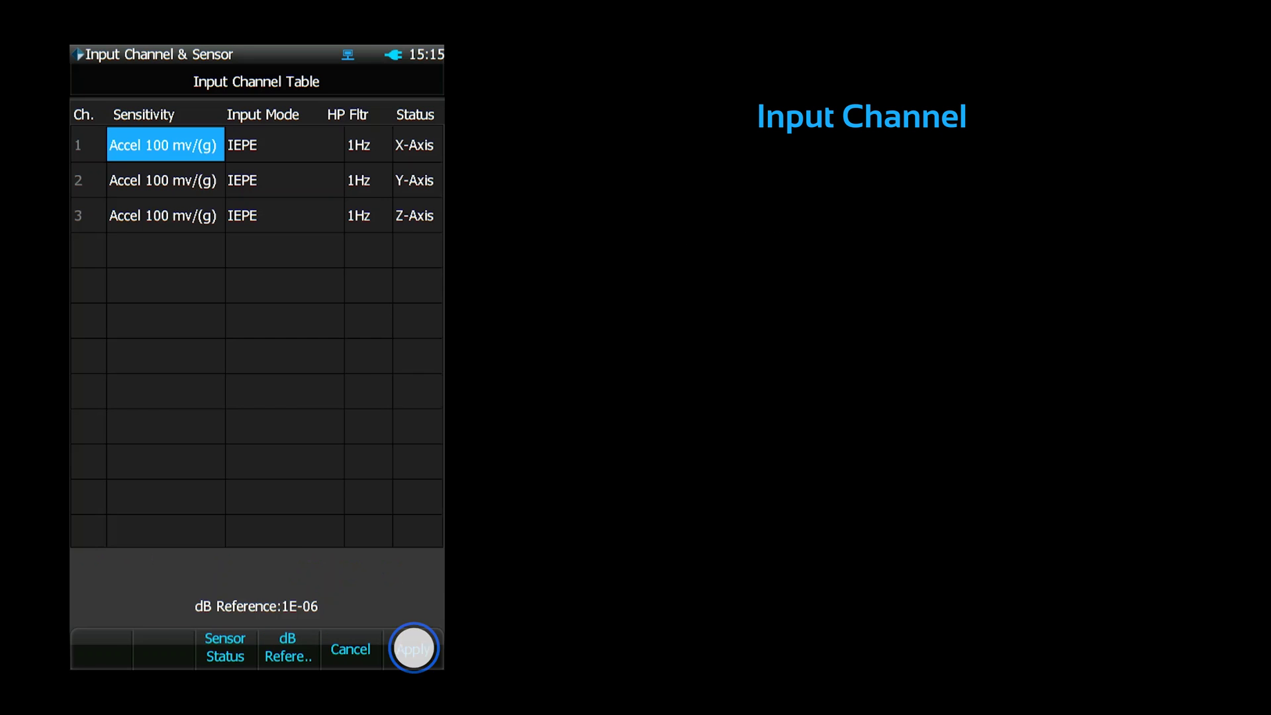
click(413, 649)
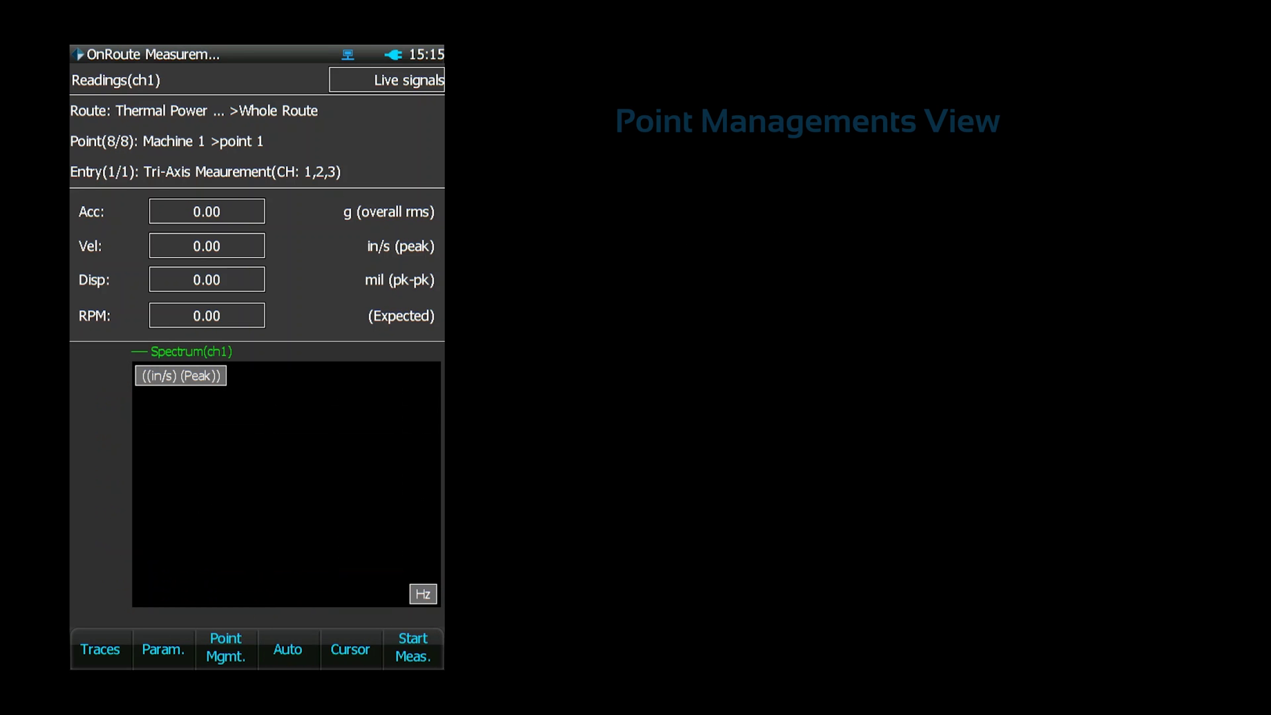
Step: View the point management options and start the measurement for point 1 on Machine 1
click(225, 647)
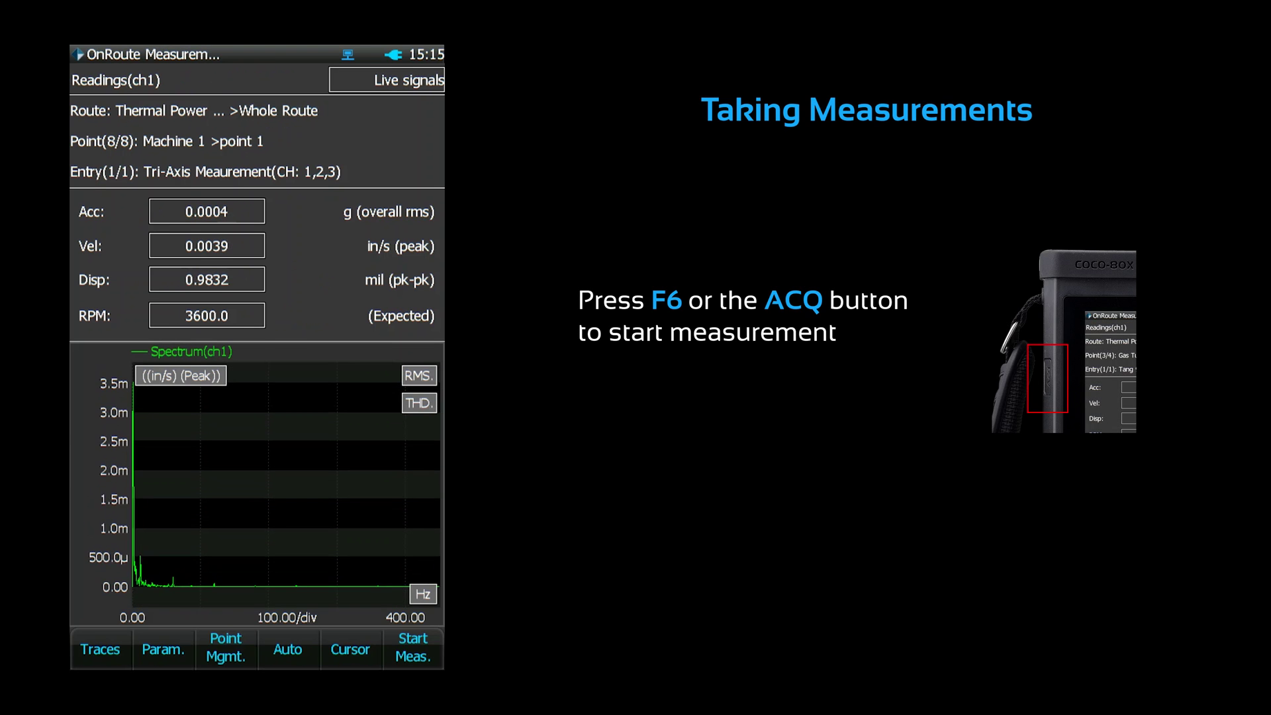
click(413, 647)
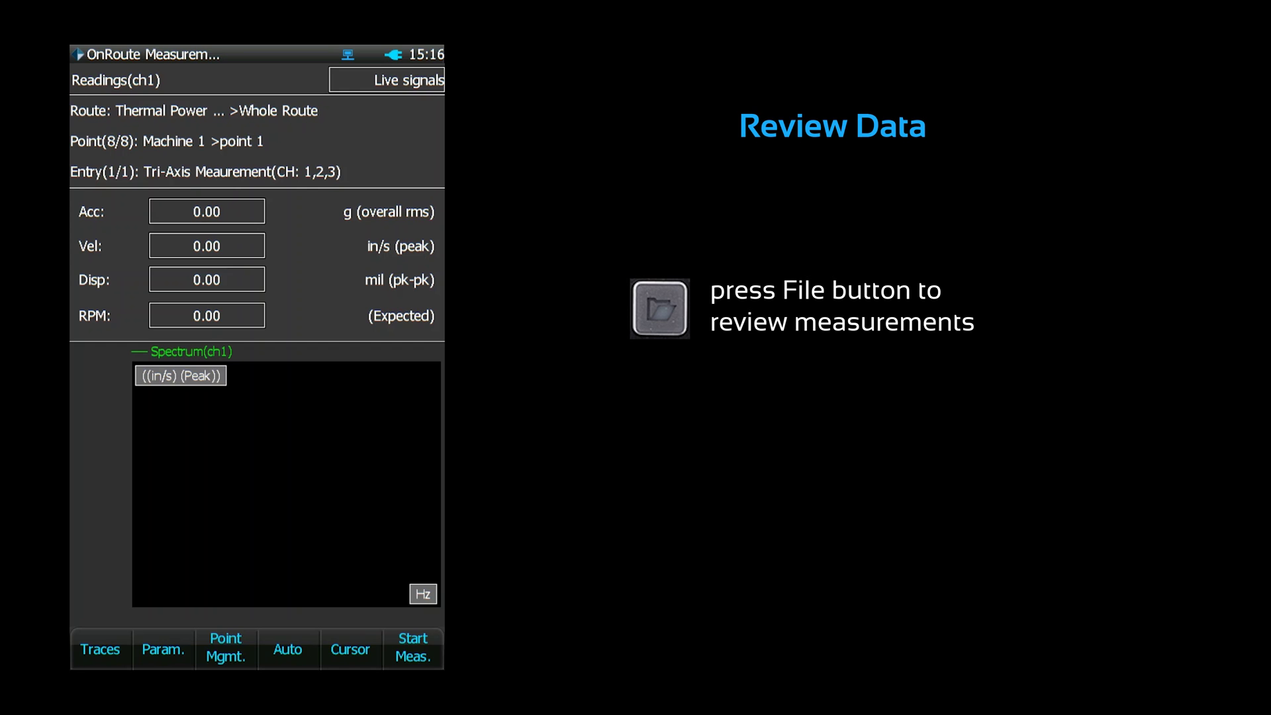
Step: Open record SIG0048 of the Tri-Axis Meaurement entry from the file list for review
key(F2)
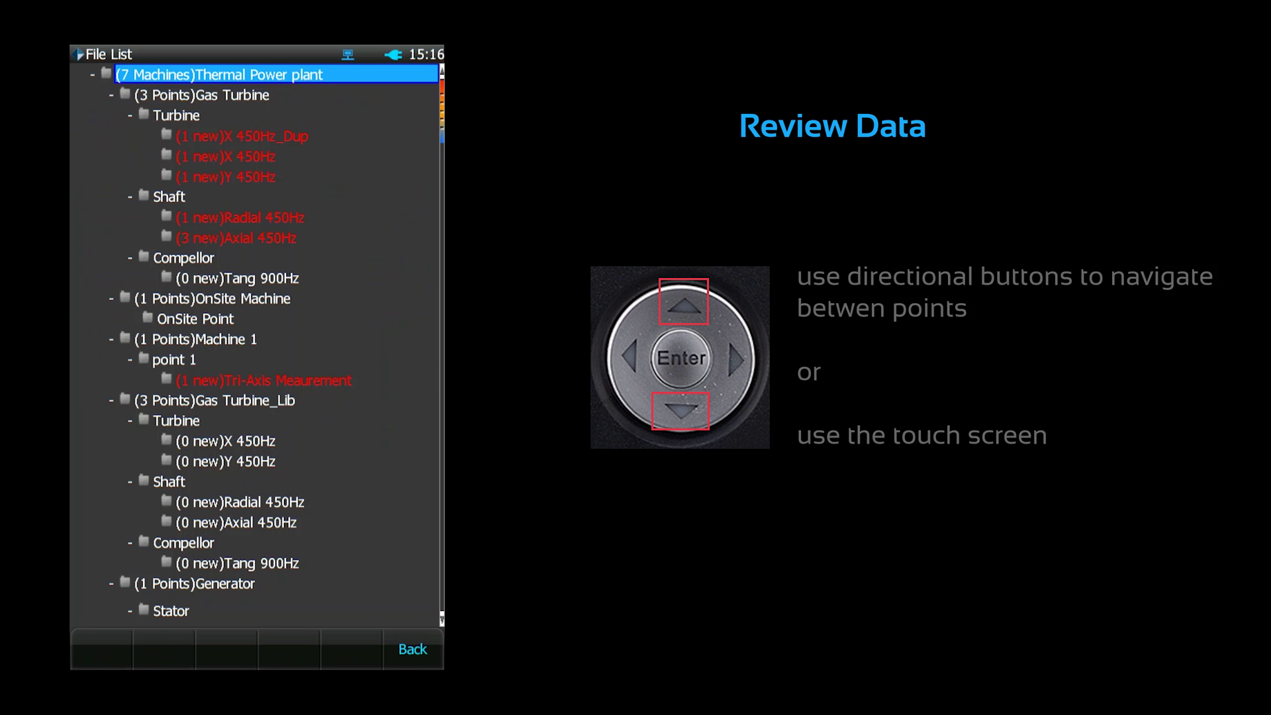
key(Down)
click(265, 380)
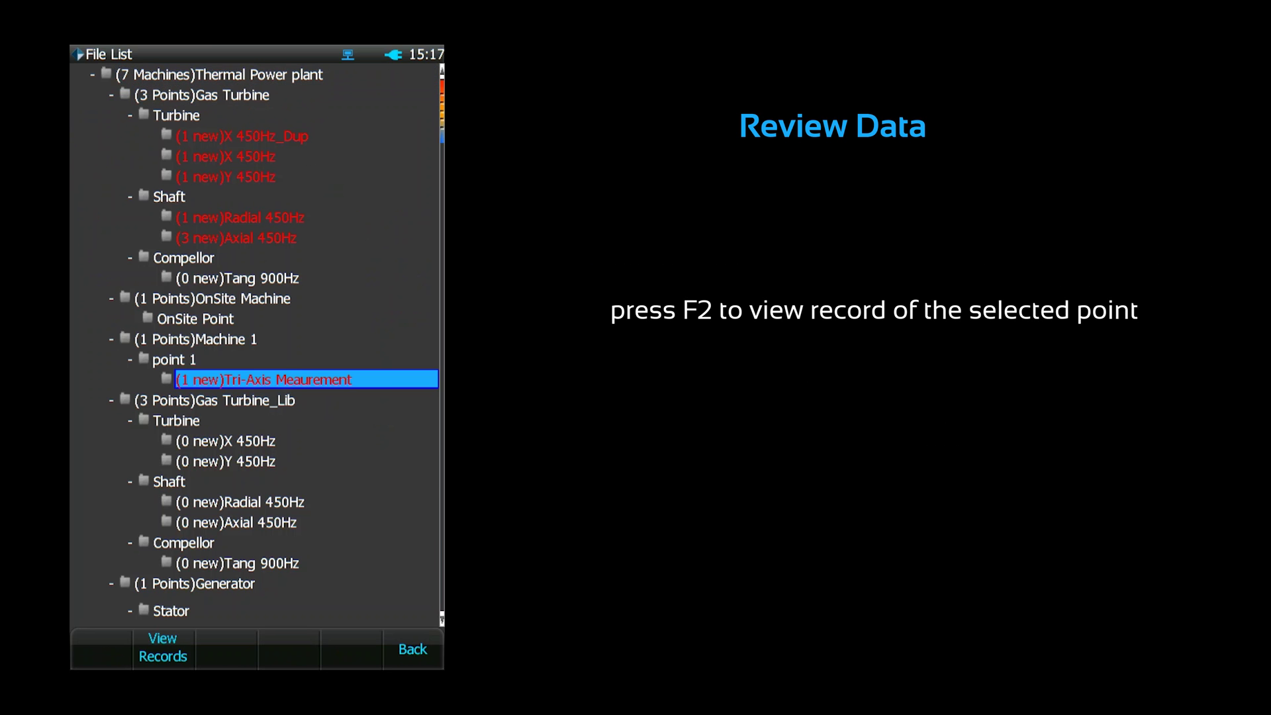
click(163, 648)
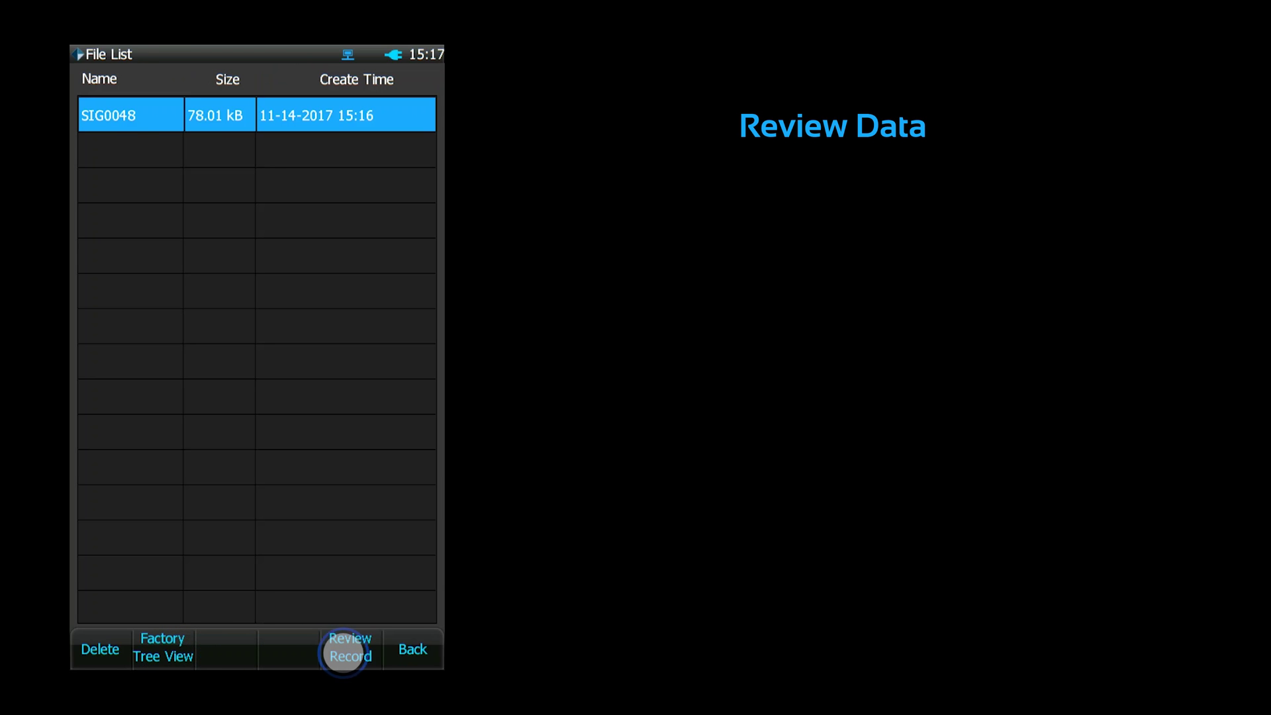
click(351, 649)
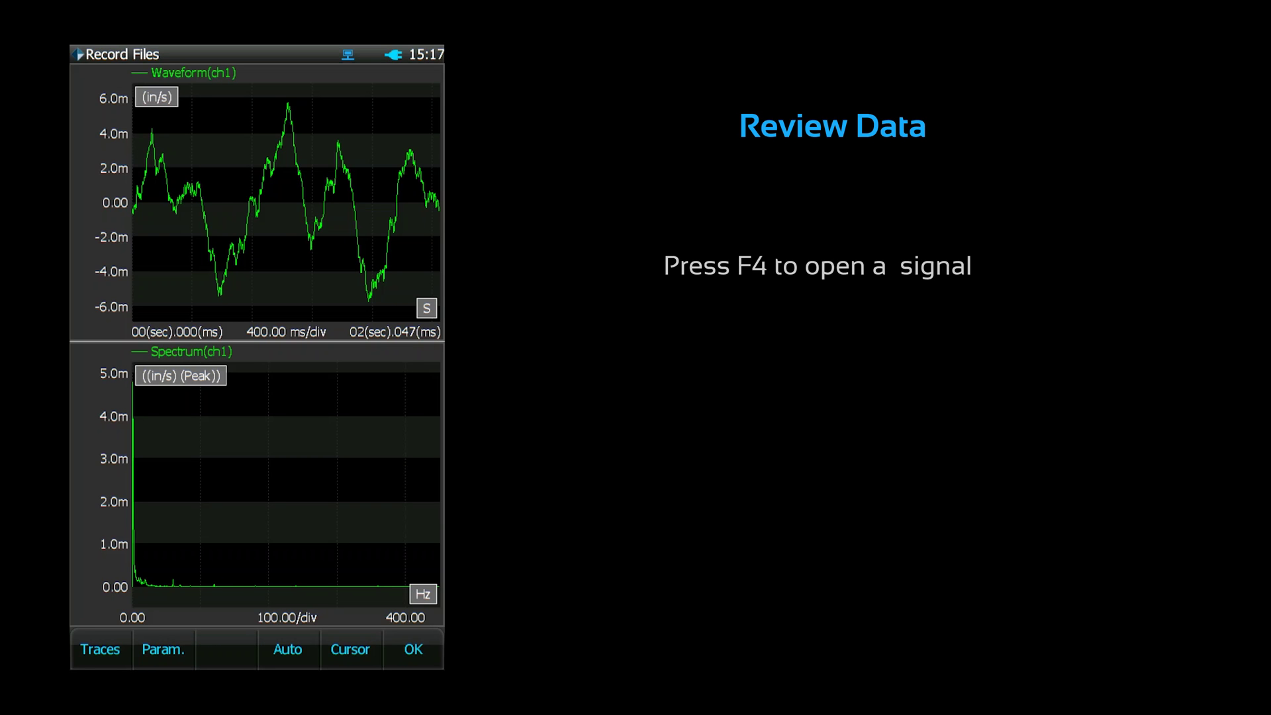
Step: Change the zoom mode to Top Zoom XY, then add a cursor to the spectrum and reposition it
key(F4)
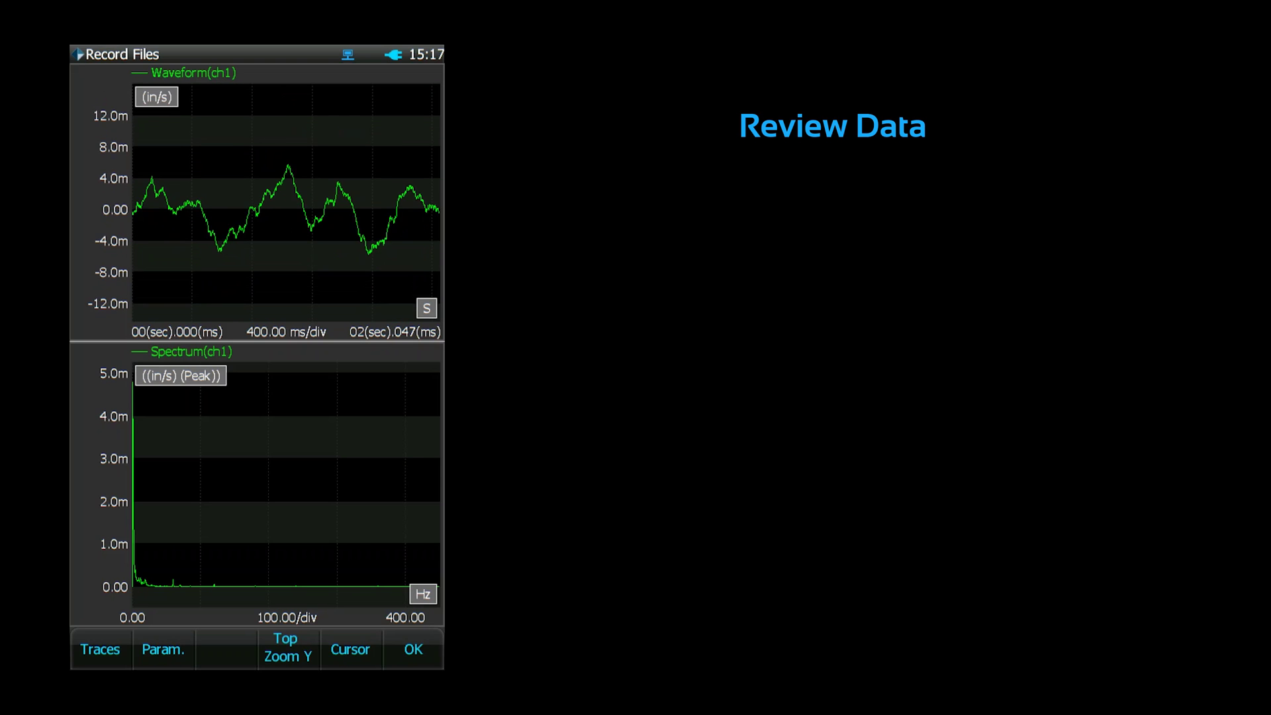
key(F4)
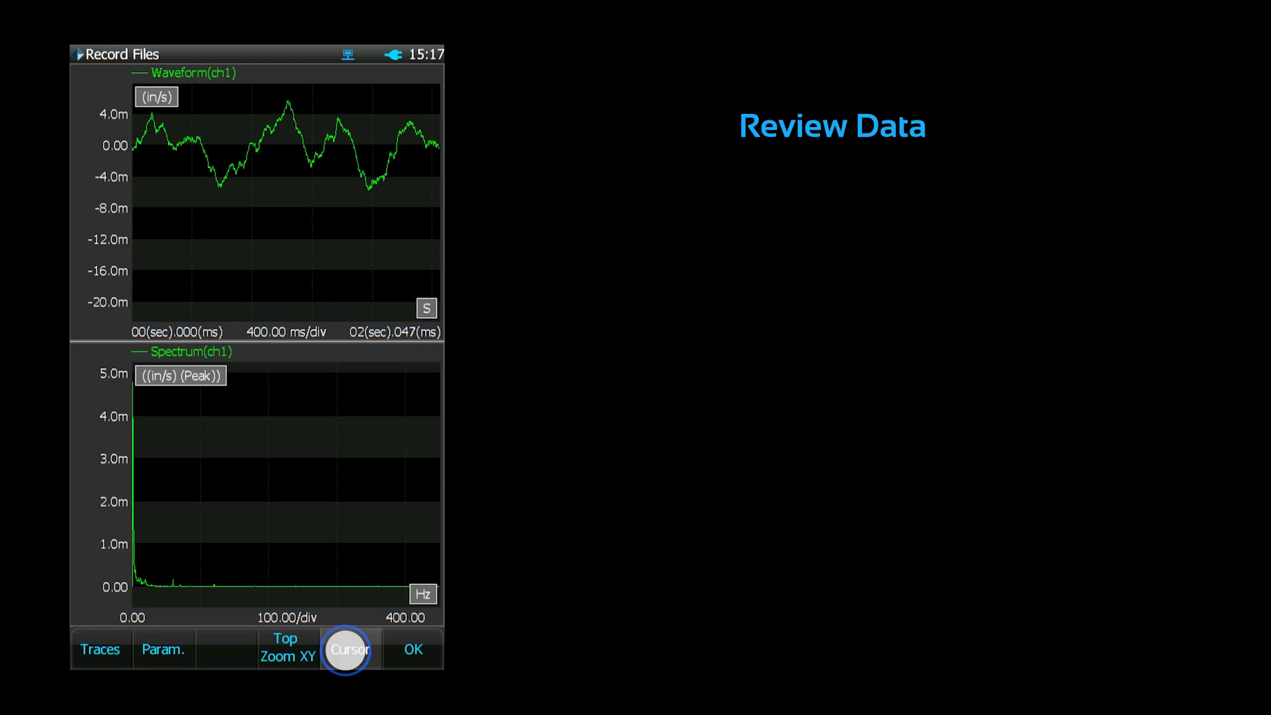
click(345, 651)
click(345, 434)
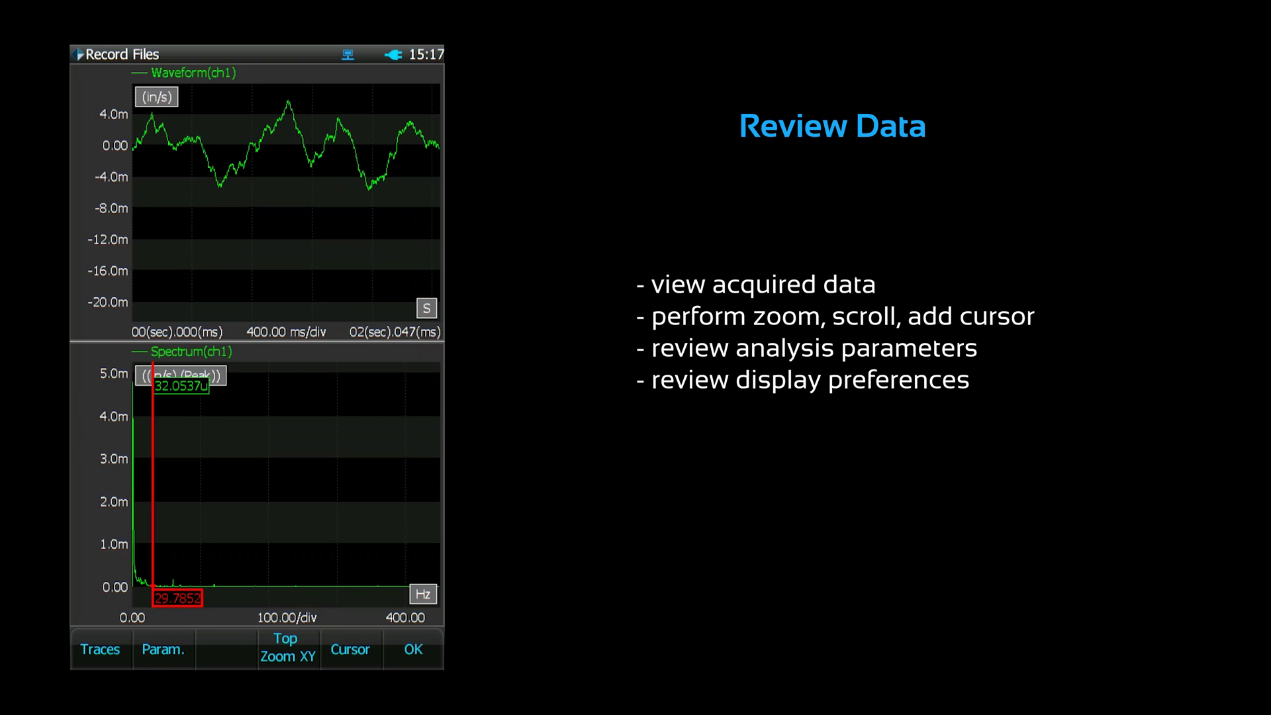
click(246, 463)
Step: Look at the parameter options of the opened record, close the record and leave the file list
click(161, 649)
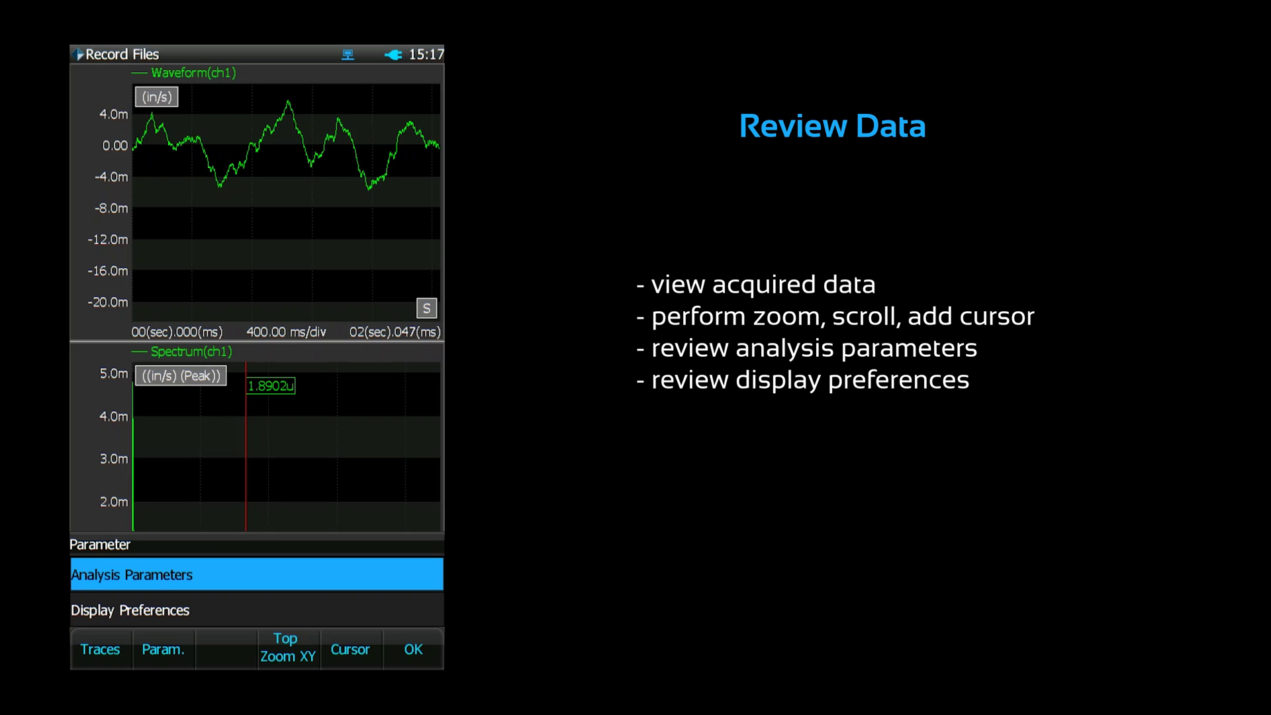
click(161, 647)
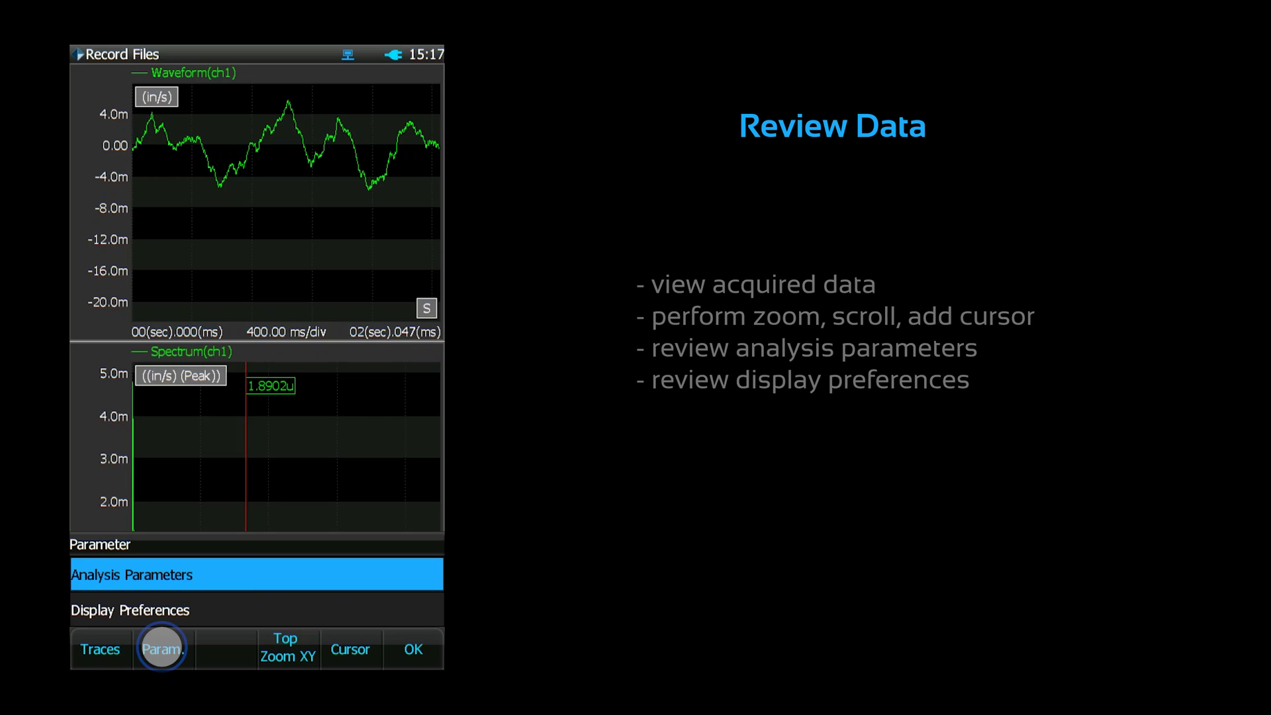
click(411, 647)
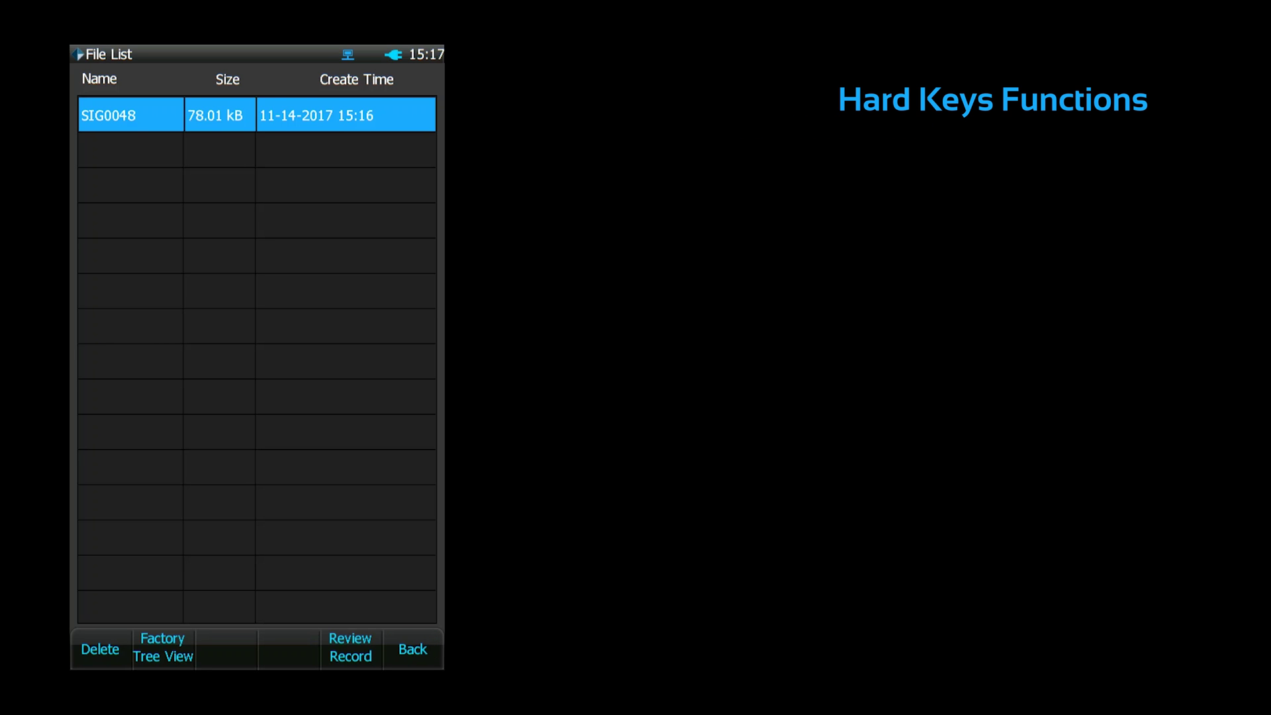
click(413, 649)
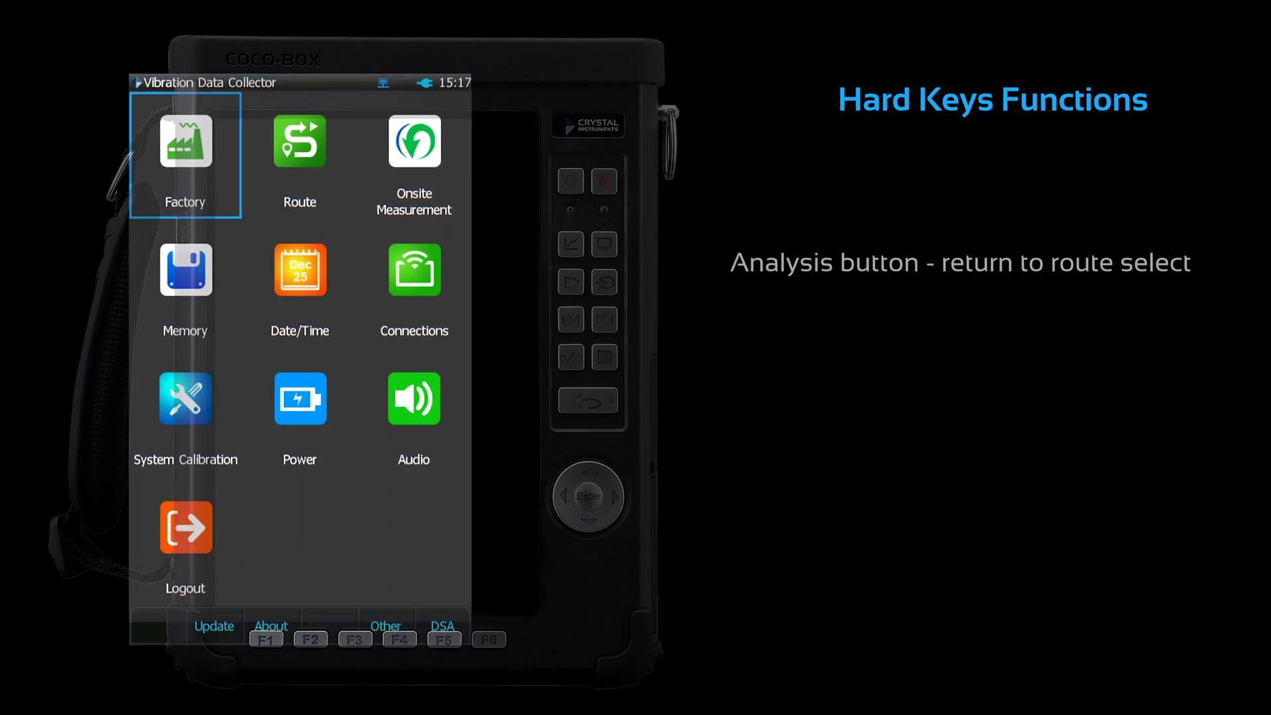
key(F7)
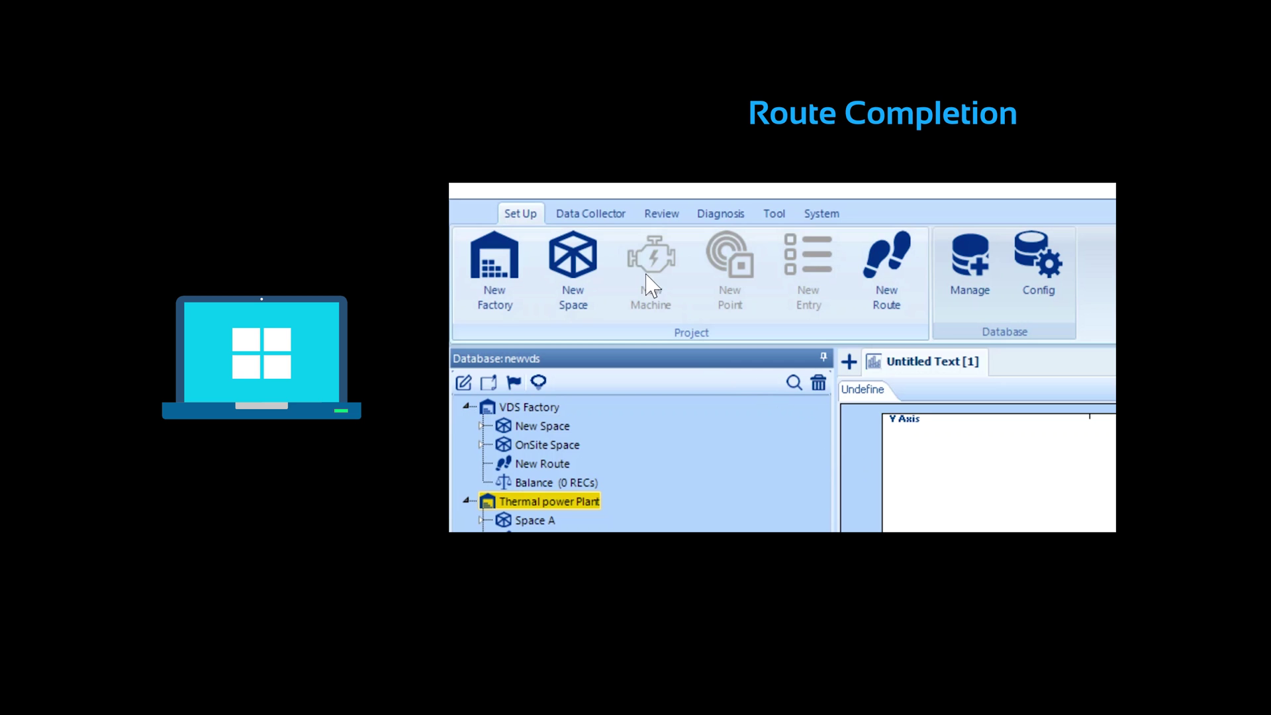
Step: Switch to the PC software and start downloading the collected data from the CoCo device
click(599, 215)
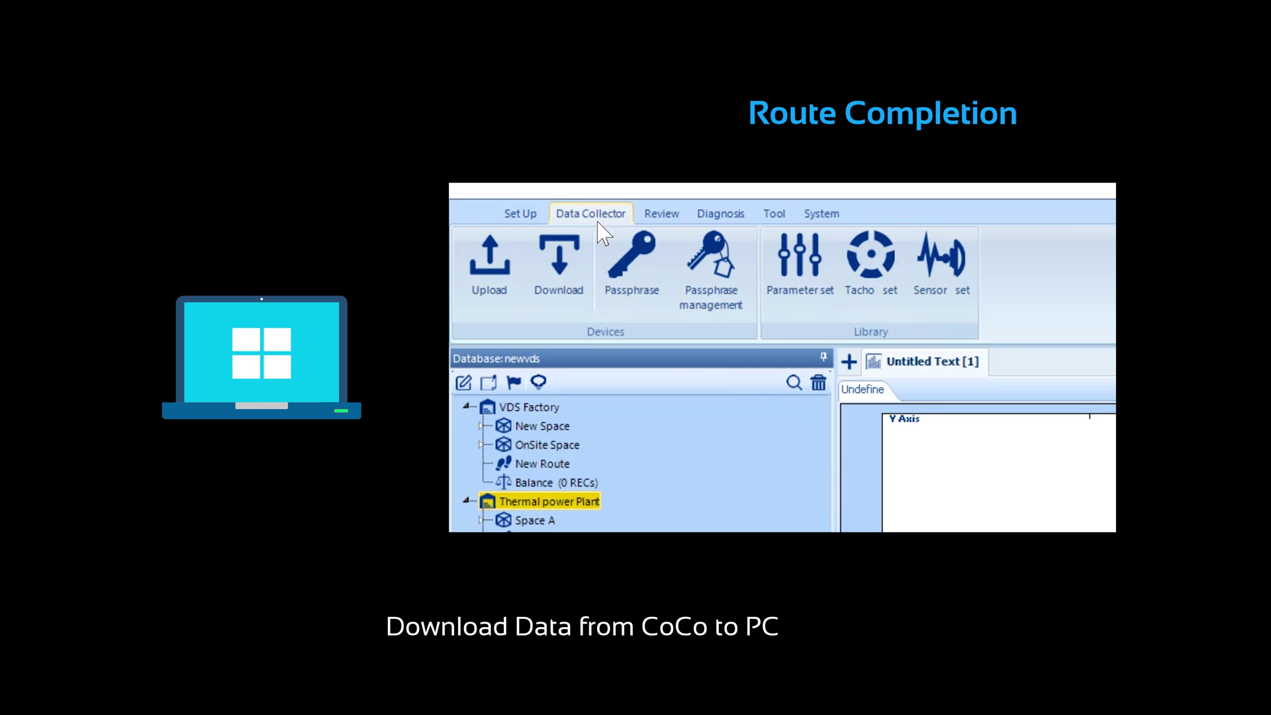
click(558, 258)
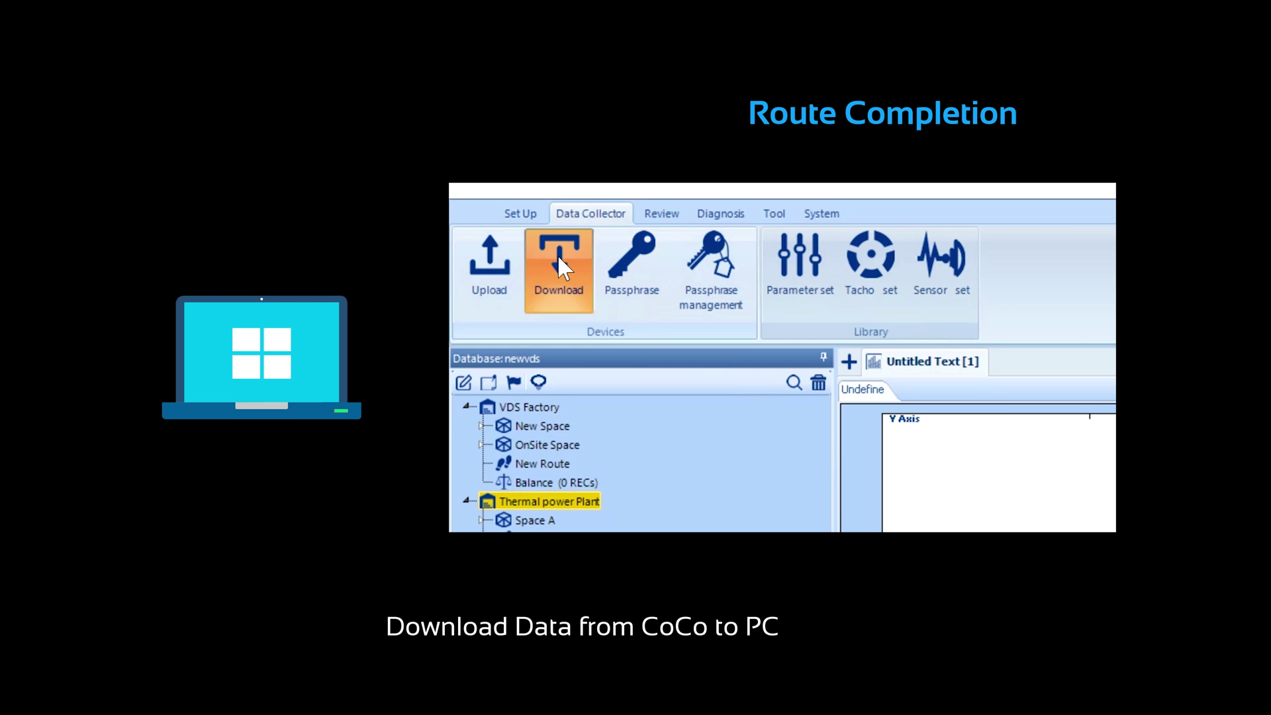